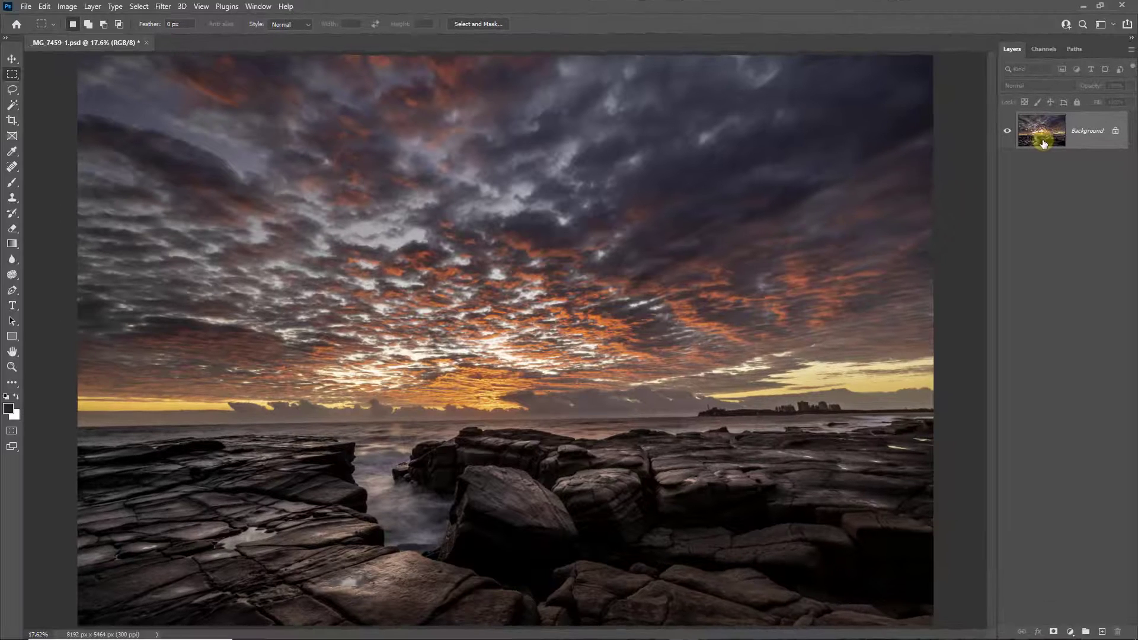
Draw a loose freehand lasso selection around the distant headland, including its lighthouse and leaning buildings
{"action": "left_click_drag", "start_coordinate": [1043, 144], "coordinate": [1042, 148]}
{"action": "left_click_drag", "start_coordinate": [705, 398], "coordinate": [757, 411]}
{"action": "mouse_move", "coordinate": [864, 427]}
{"action": "left_mouse_down"}
{"action": "mouse_move", "coordinate": [563, 348]}
{"action": "mouse_move", "coordinate": [398, 337]}
{"action": "mouse_move", "coordinate": [498, 302]}
{"action": "mouse_move", "coordinate": [482, 315]}
{"action": "left_mouse_up"}
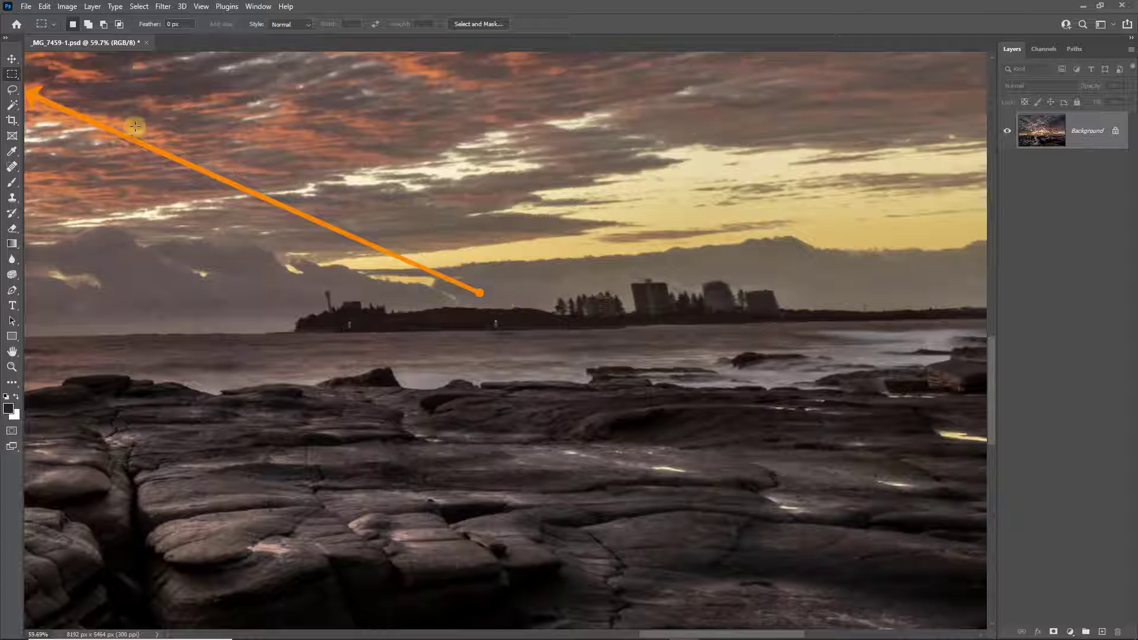
{"action": "left_click", "coordinate": [13, 92]}
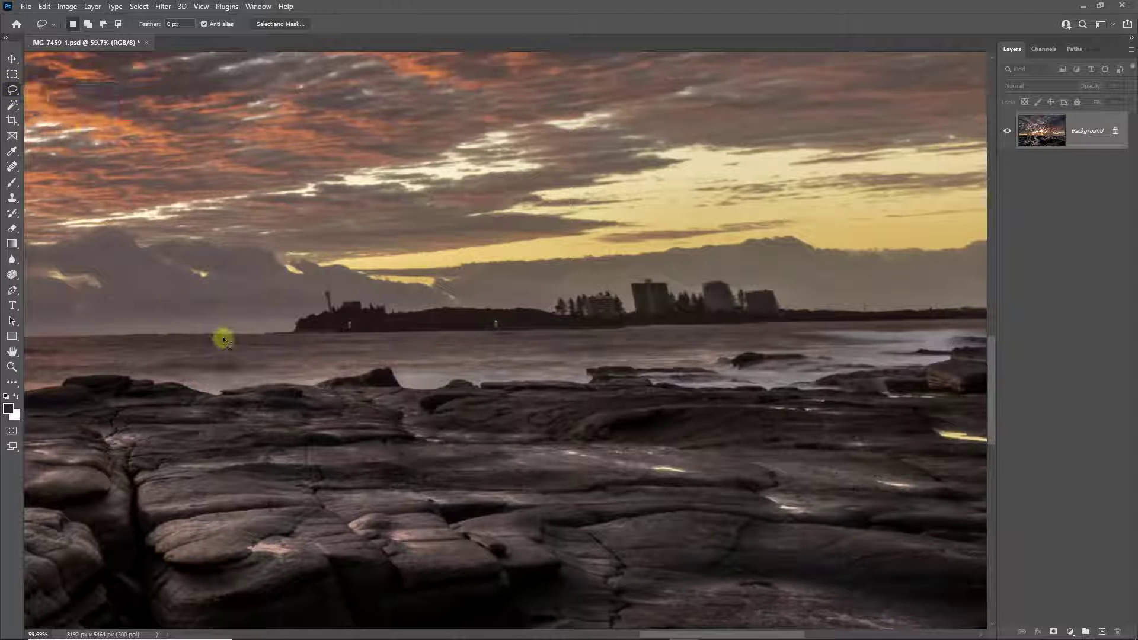
{"action": "mouse_move", "coordinate": [230, 332]}
{"action": "left_mouse_down"}
{"action": "mouse_move", "coordinate": [240, 310]}
{"action": "mouse_move", "coordinate": [274, 294]}
{"action": "left_mouse_up"}
{"action": "left_click_drag", "start_coordinate": [379, 287], "coordinate": [446, 289]}
{"action": "mouse_move", "coordinate": [539, 264]}
{"action": "left_mouse_down"}
{"action": "mouse_move", "coordinate": [751, 257]}
{"action": "mouse_move", "coordinate": [797, 263]}
{"action": "mouse_move", "coordinate": [839, 295]}
{"action": "mouse_move", "coordinate": [778, 330]}
{"action": "mouse_move", "coordinate": [229, 353]}
{"action": "mouse_move", "coordinate": [231, 341]}
{"action": "left_mouse_up"}
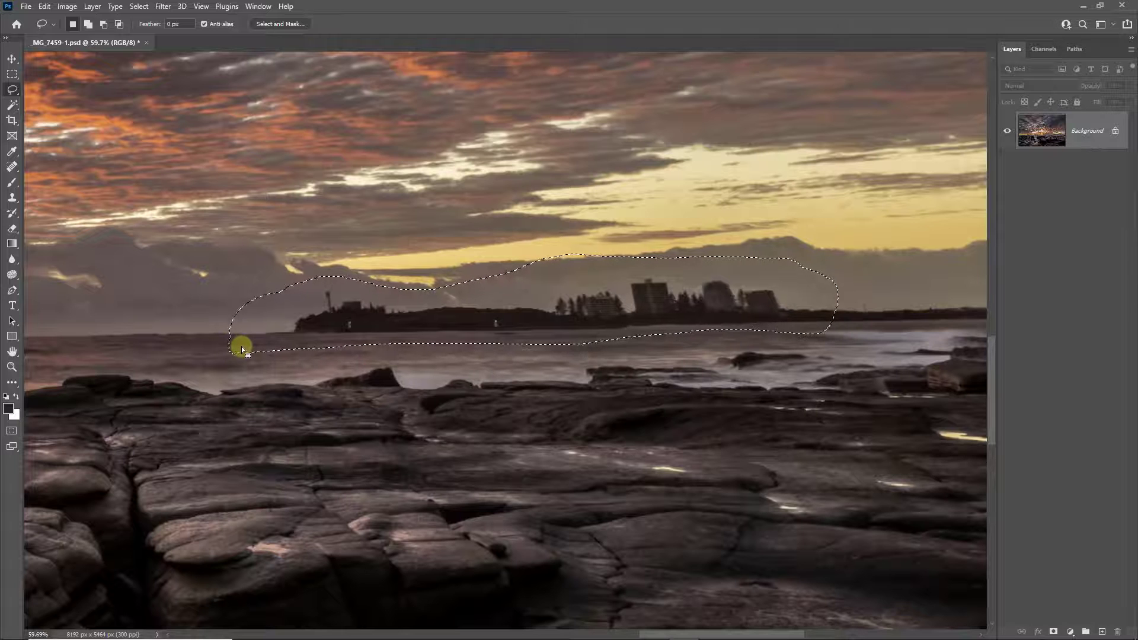
Soften the headland selection's edge in Select and Mask with a feather of 22.1 px, and output it as a selection
{"action": "left_click", "coordinate": [277, 24]}
{"action": "key", "text": "k"}
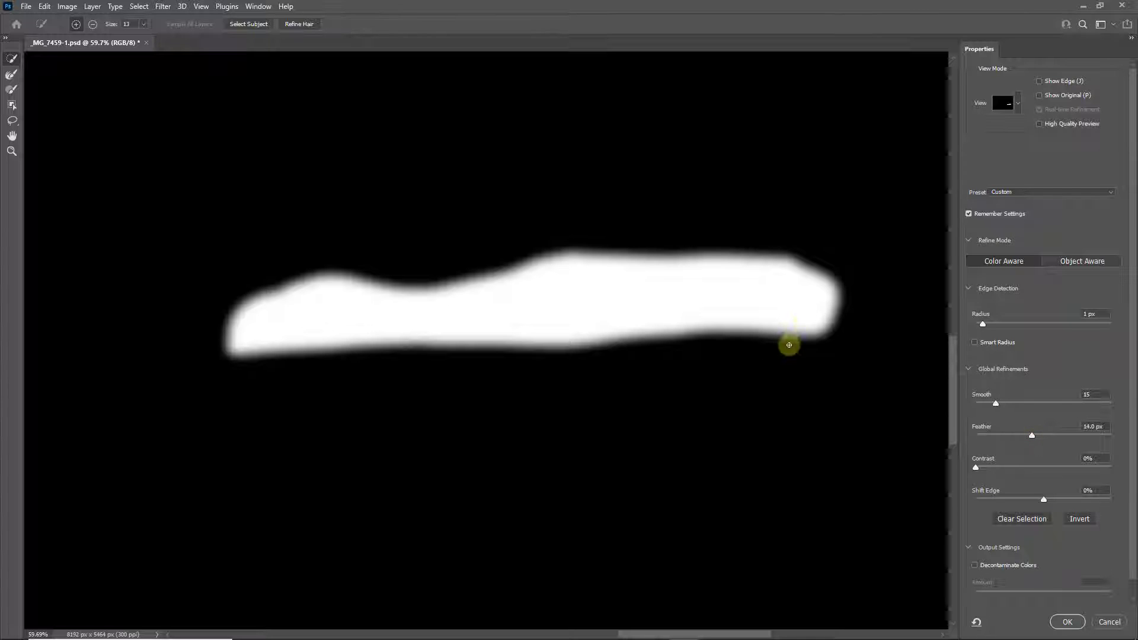
{"action": "left_click_drag", "start_coordinate": [1035, 435], "coordinate": [1036, 436]}
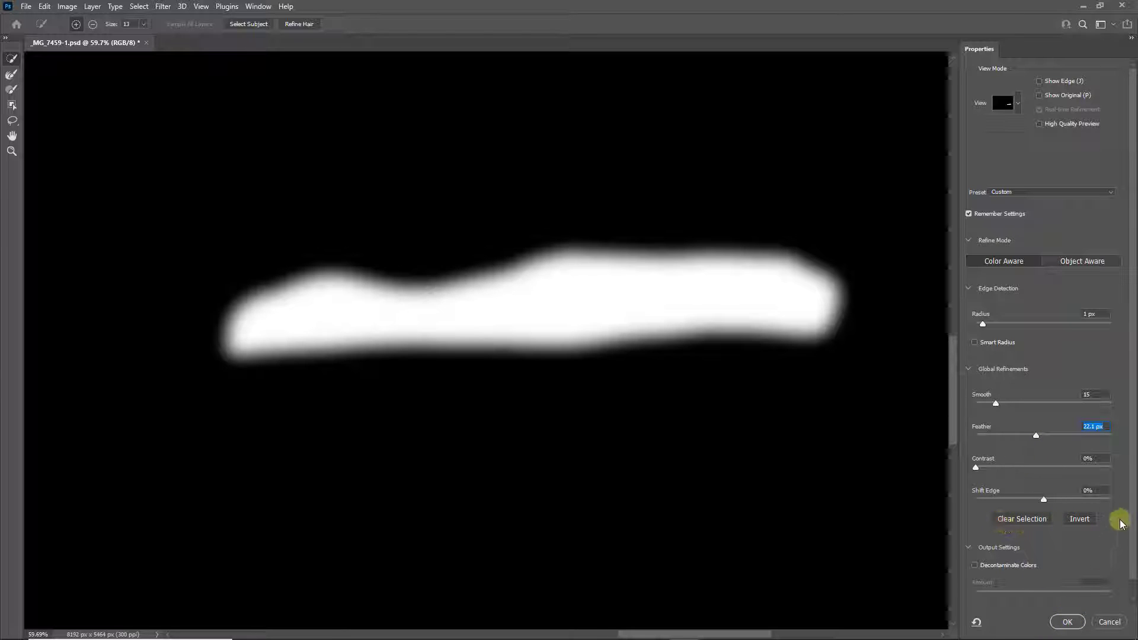
{"action": "scroll", "coordinate": [1129, 551], "scroll_direction": "down", "scroll_amount": 1}
{"action": "scroll", "coordinate": [1130, 551], "scroll_direction": "down", "scroll_amount": 1}
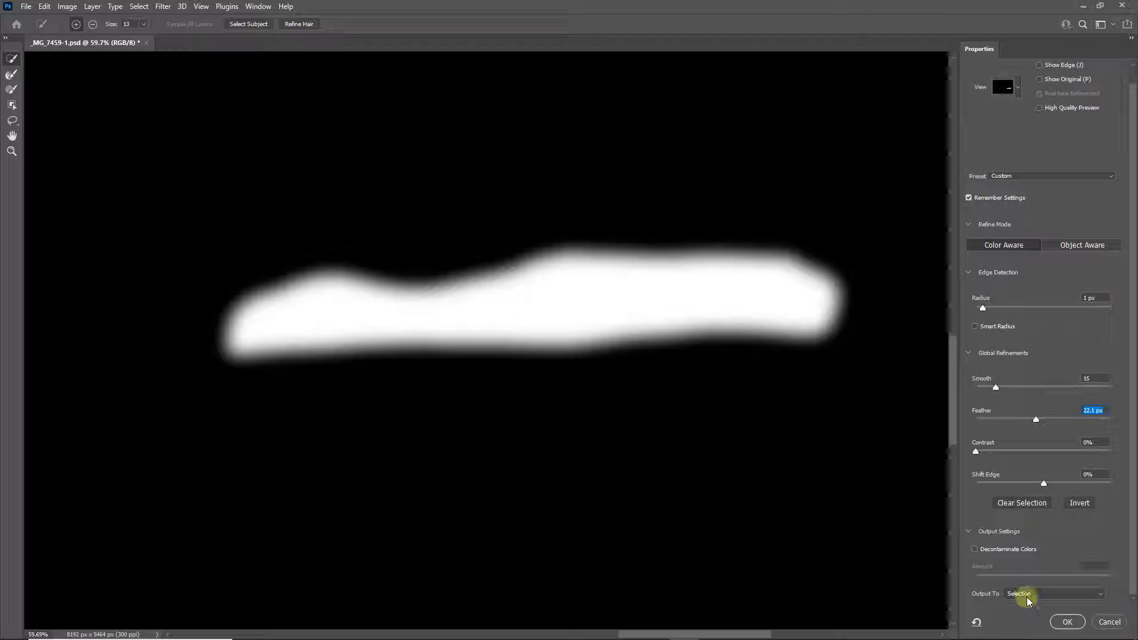
{"action": "left_click", "coordinate": [1065, 622]}
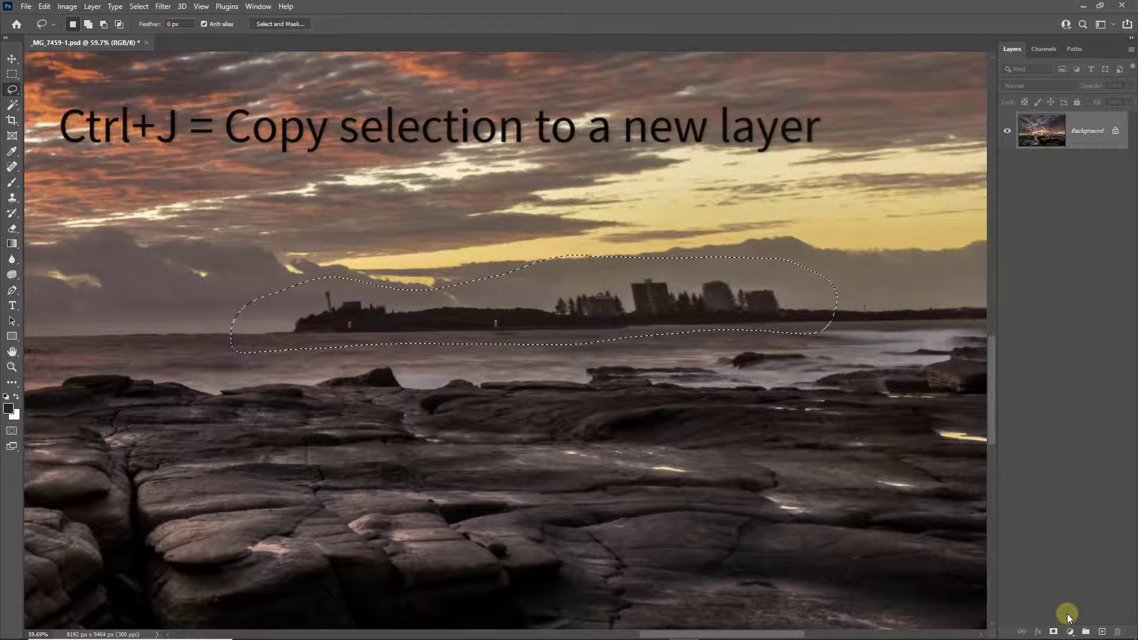
Copy the selected headland to a new layer and check the cutout by briefly hiding the Background layer
{"action": "key", "text": "ctrl+j"}
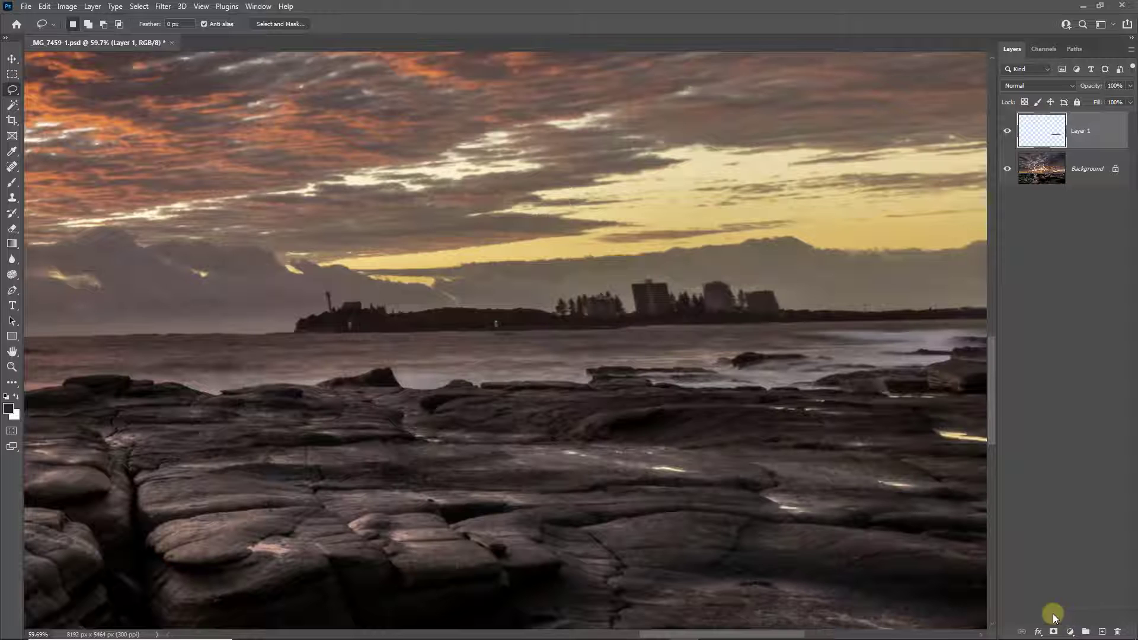
{"action": "left_click", "coordinate": [1007, 168]}
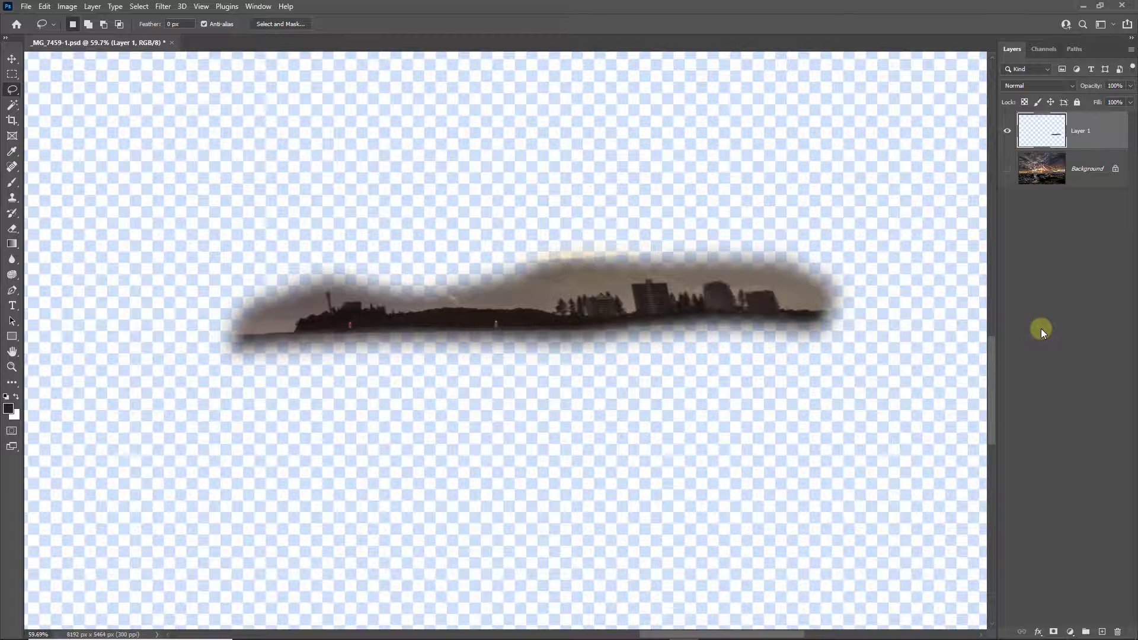
{"action": "left_click", "coordinate": [1008, 170]}
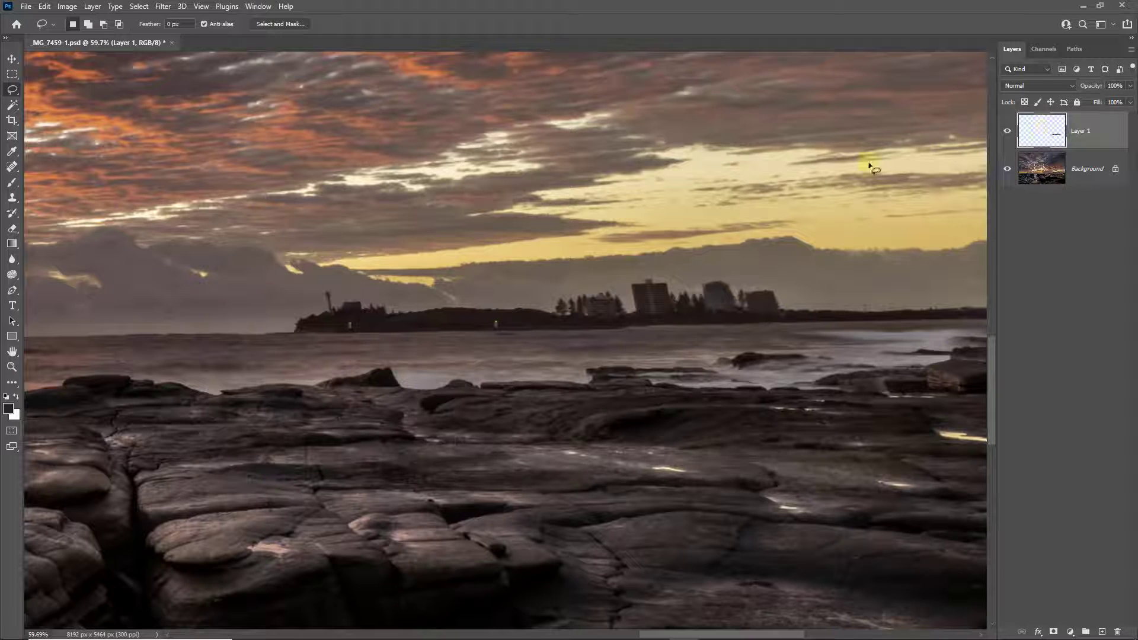
Start a Free Transform warp on Layer 1 and skew the mesh's left side until the lighthouse stands upright
{"action": "left_click", "coordinate": [44, 8]}
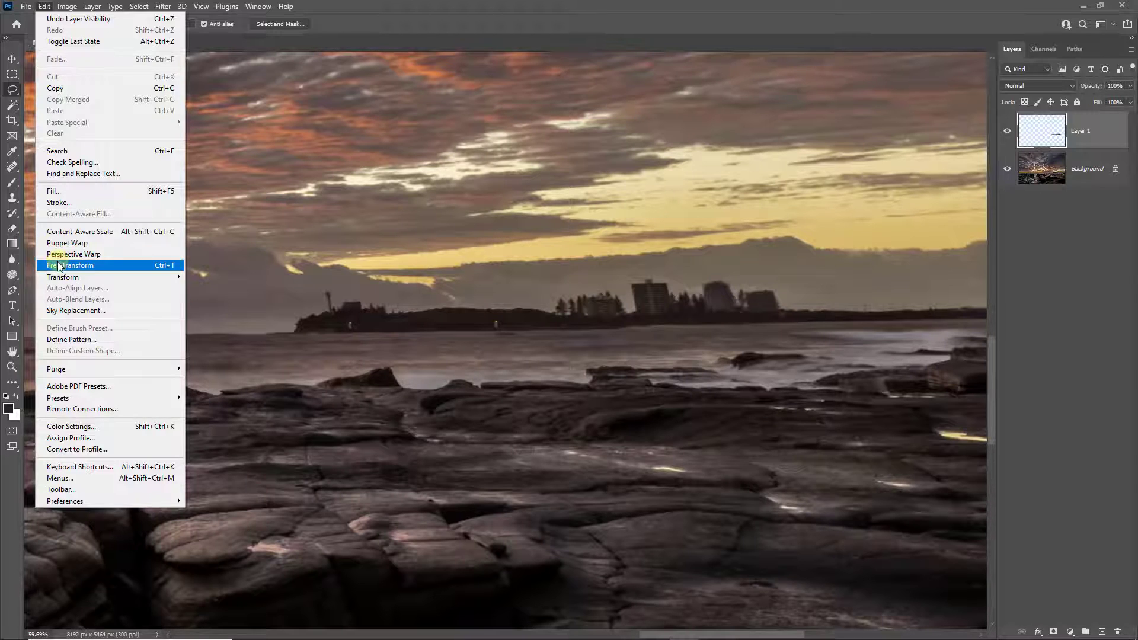
{"action": "left_click", "coordinate": [329, 31]}
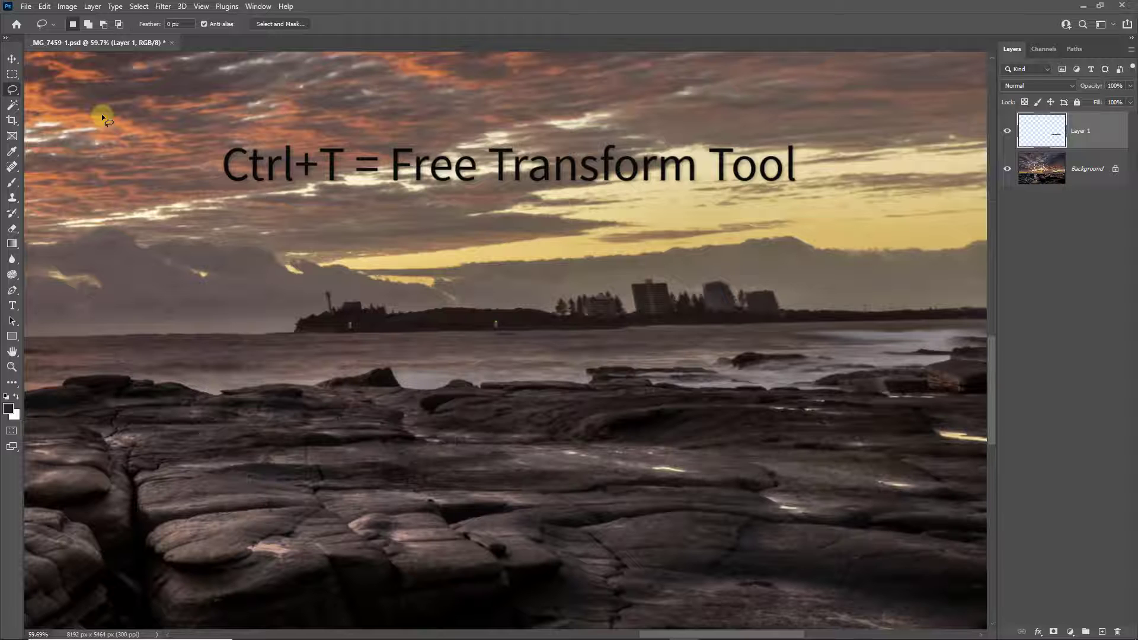
{"action": "key", "text": "ctrl+t"}
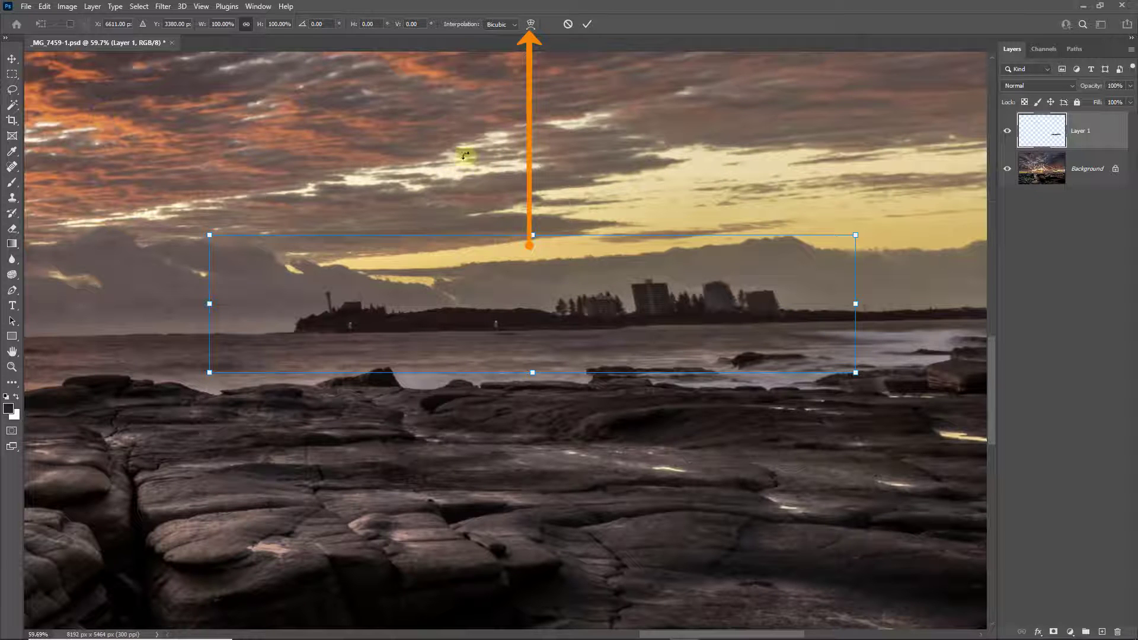
{"action": "left_click", "coordinate": [528, 24]}
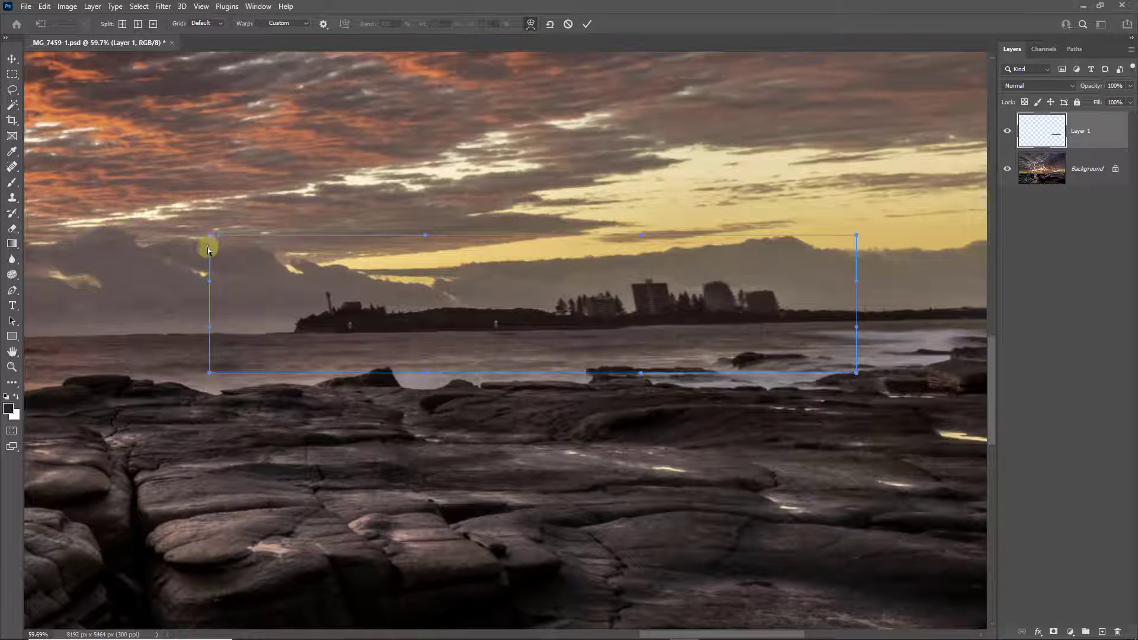
{"action": "left_click_drag", "start_coordinate": [209, 251], "coordinate": [230, 235]}
{"action": "left_click_drag", "start_coordinate": [213, 325], "coordinate": [218, 322]}
{"action": "left_click_drag", "start_coordinate": [232, 239], "coordinate": [243, 237]}
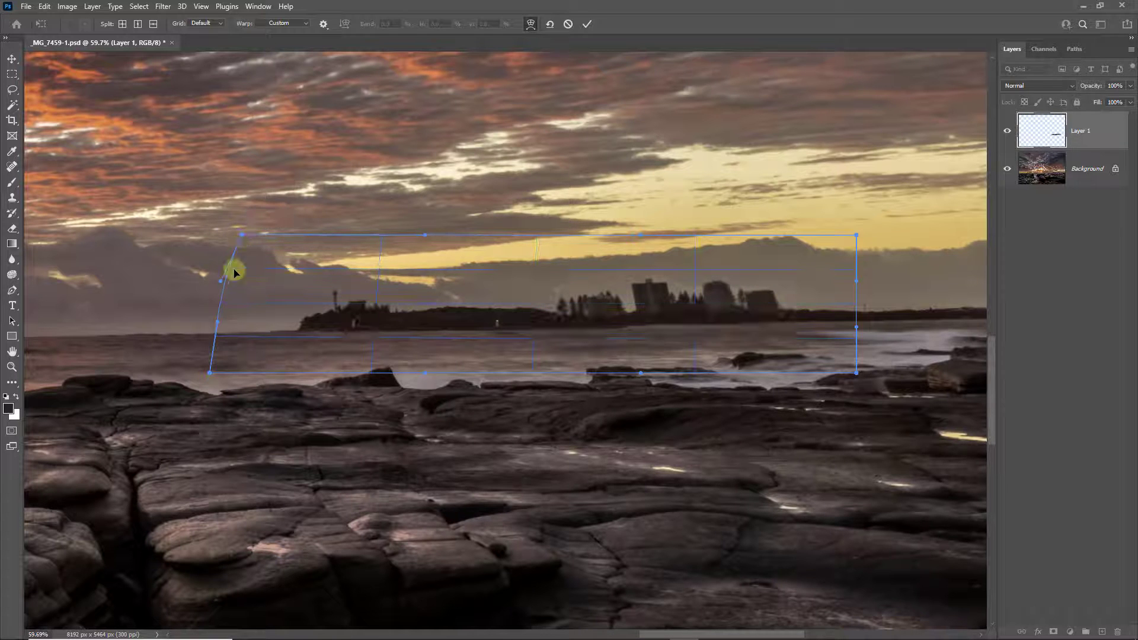
{"action": "left_click_drag", "start_coordinate": [226, 308], "coordinate": [231, 280]}
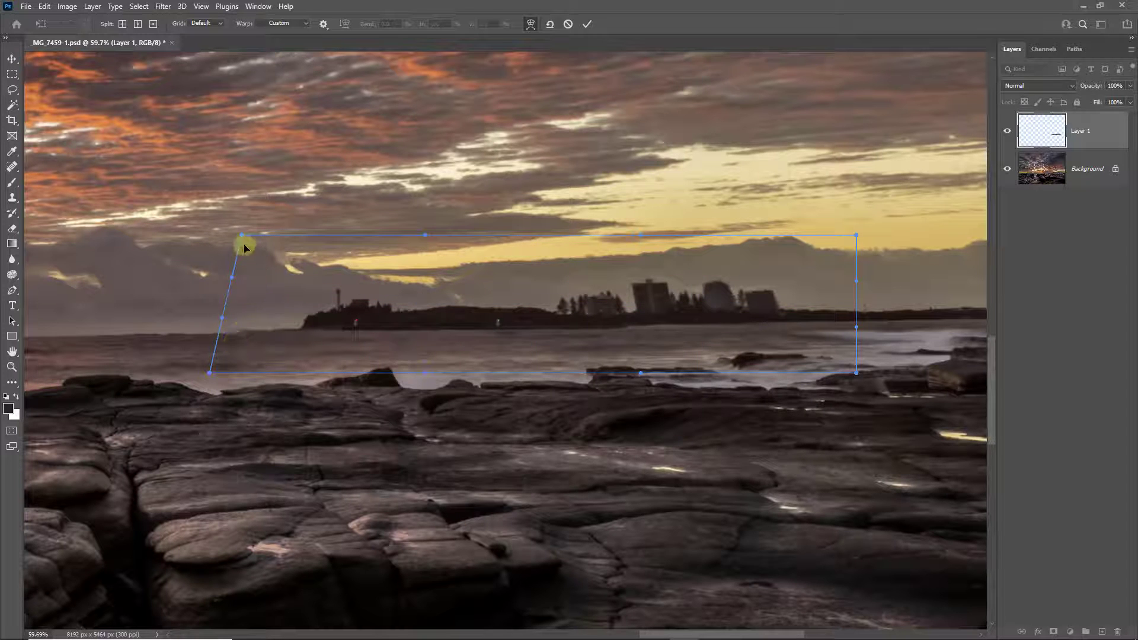
{"action": "left_click_drag", "start_coordinate": [242, 236], "coordinate": [244, 238]}
{"action": "left_click_drag", "start_coordinate": [213, 372], "coordinate": [209, 381]}
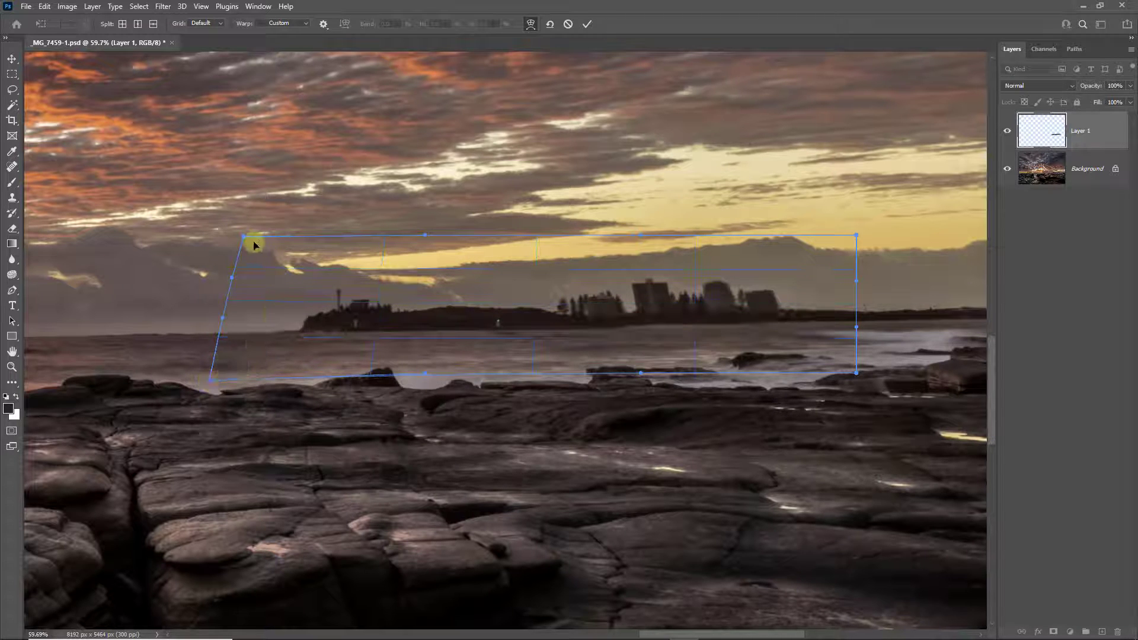
{"action": "left_click_drag", "start_coordinate": [243, 236], "coordinate": [244, 236]}
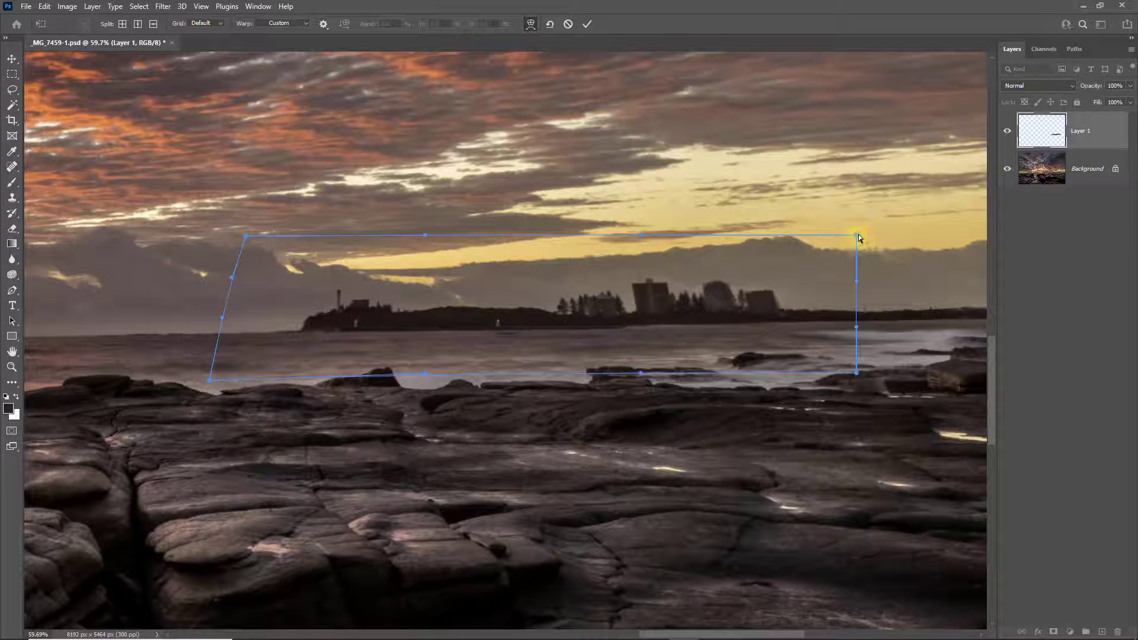
Pull the warp mesh's upper-right corner outward and nudge its lower-right corner and middle to straighten the leaning apartment buildings
{"action": "left_click_drag", "start_coordinate": [859, 238], "coordinate": [887, 239]}
{"action": "left_click_drag", "start_coordinate": [864, 300], "coordinate": [869, 297]}
{"action": "left_click_drag", "start_coordinate": [885, 236], "coordinate": [889, 238]}
{"action": "left_click_drag", "start_coordinate": [855, 375], "coordinate": [848, 370]}
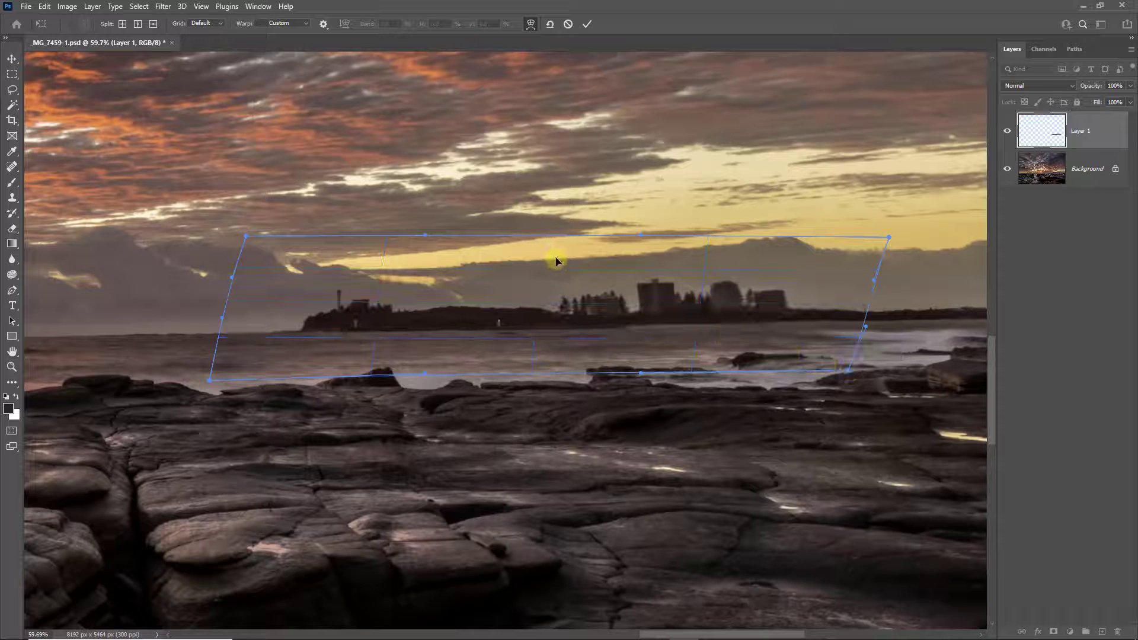
{"action": "left_click_drag", "start_coordinate": [572, 275], "coordinate": [569, 275]}
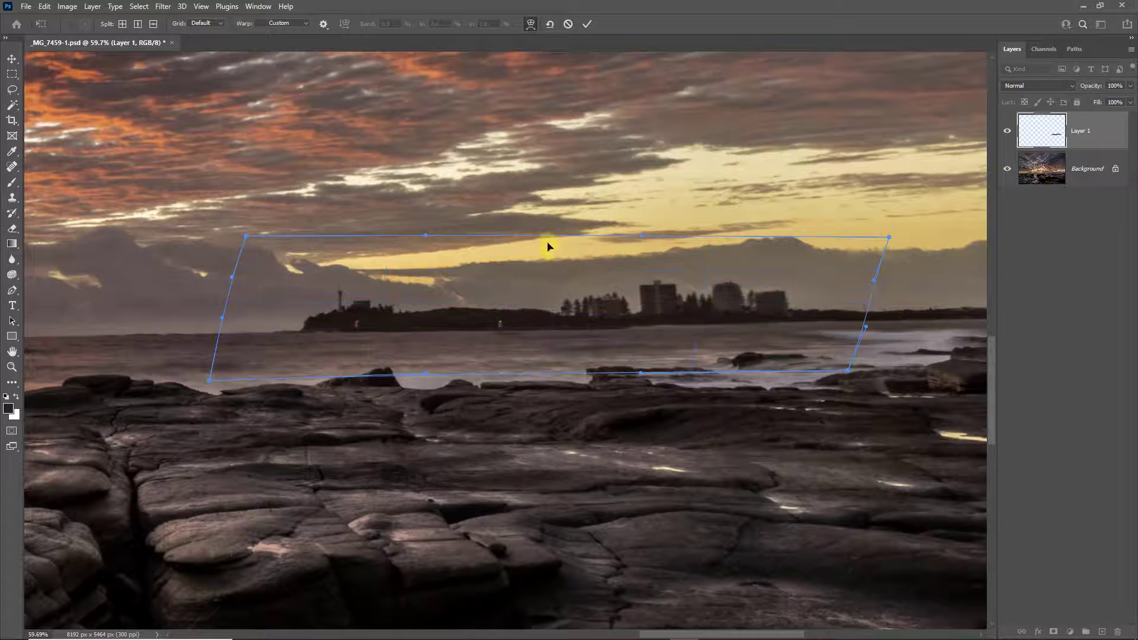
Fine-tune the warp mesh's top edge and upper corners so the buildings stand vertical, and apply the warp
{"action": "left_click_drag", "start_coordinate": [546, 235], "coordinate": [556, 234]}
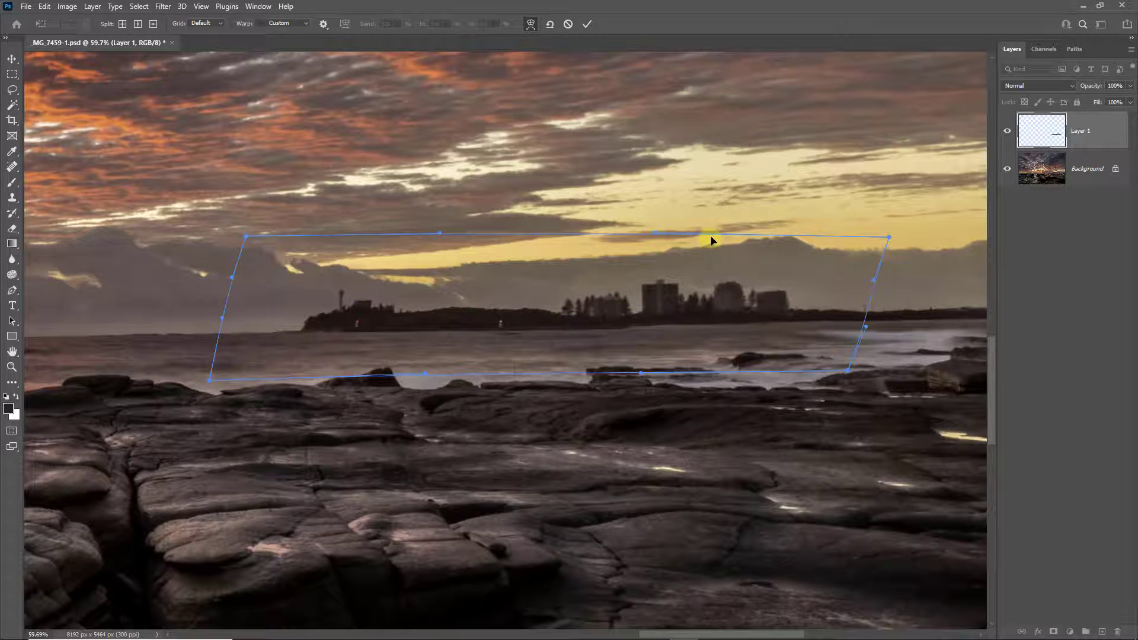
{"action": "left_click_drag", "start_coordinate": [775, 239], "coordinate": [782, 239]}
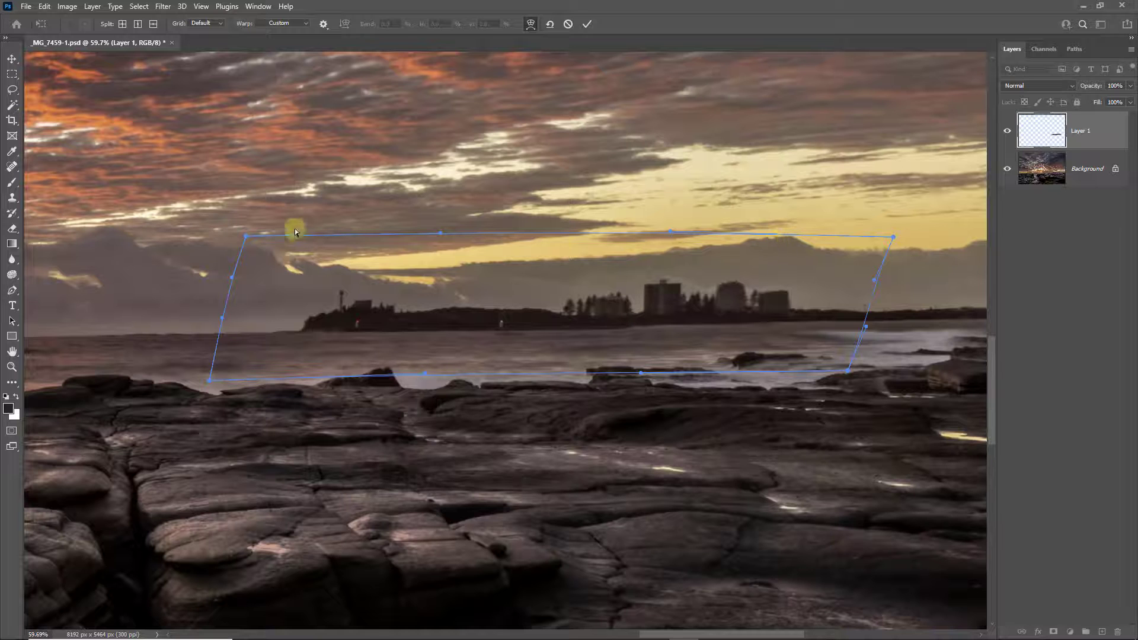
{"action": "left_click_drag", "start_coordinate": [246, 236], "coordinate": [238, 236]}
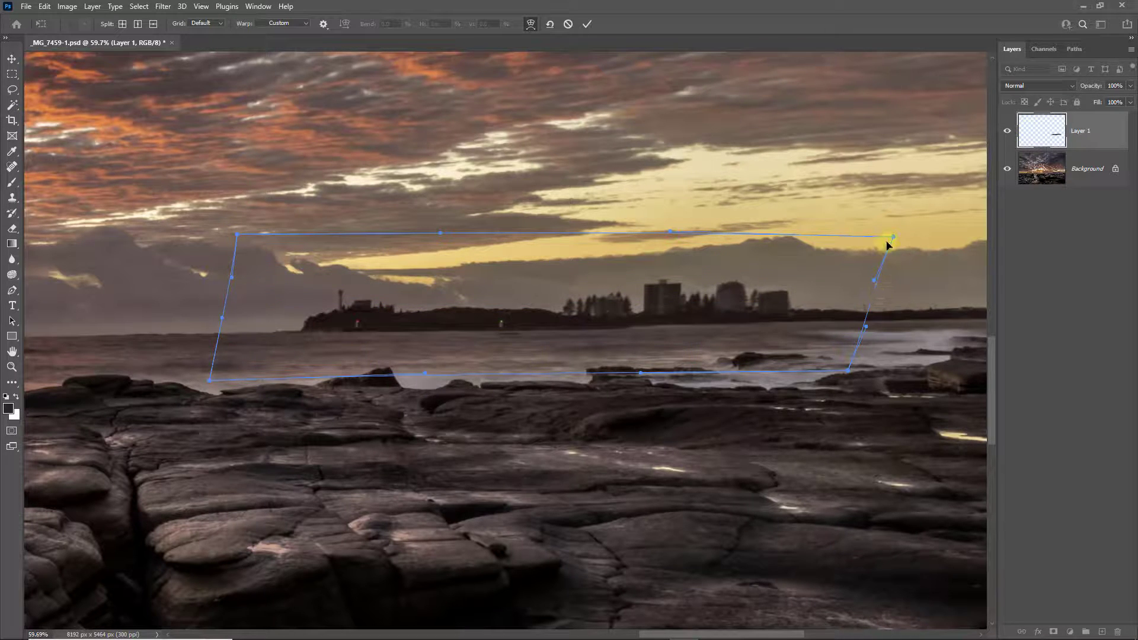
{"action": "left_click_drag", "start_coordinate": [896, 240], "coordinate": [892, 236]}
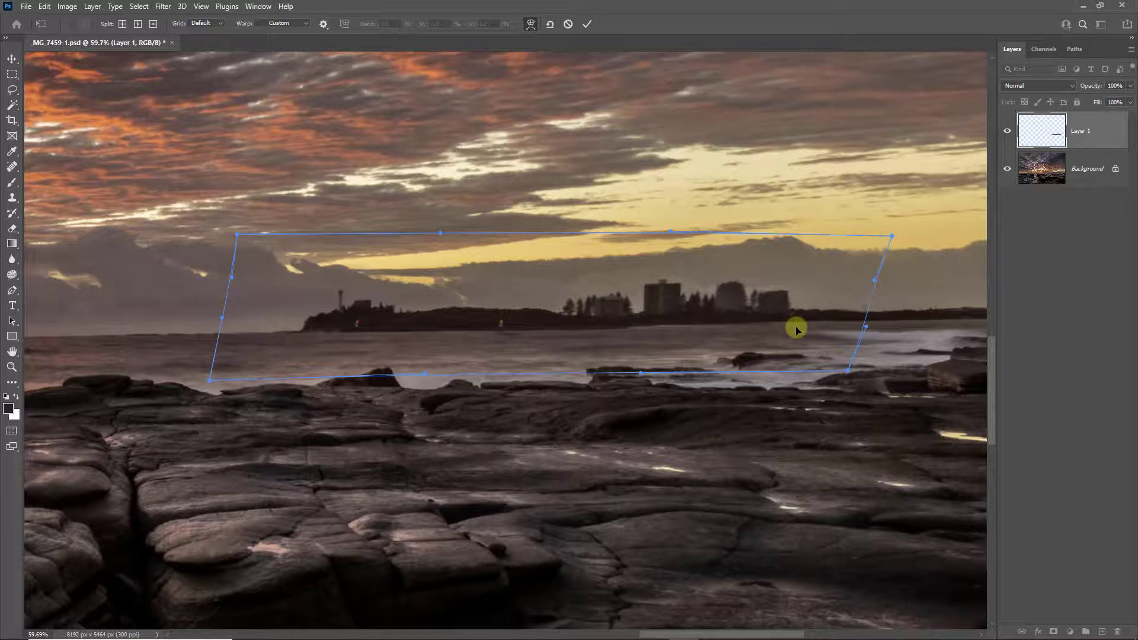
{"action": "key", "text": "Return"}
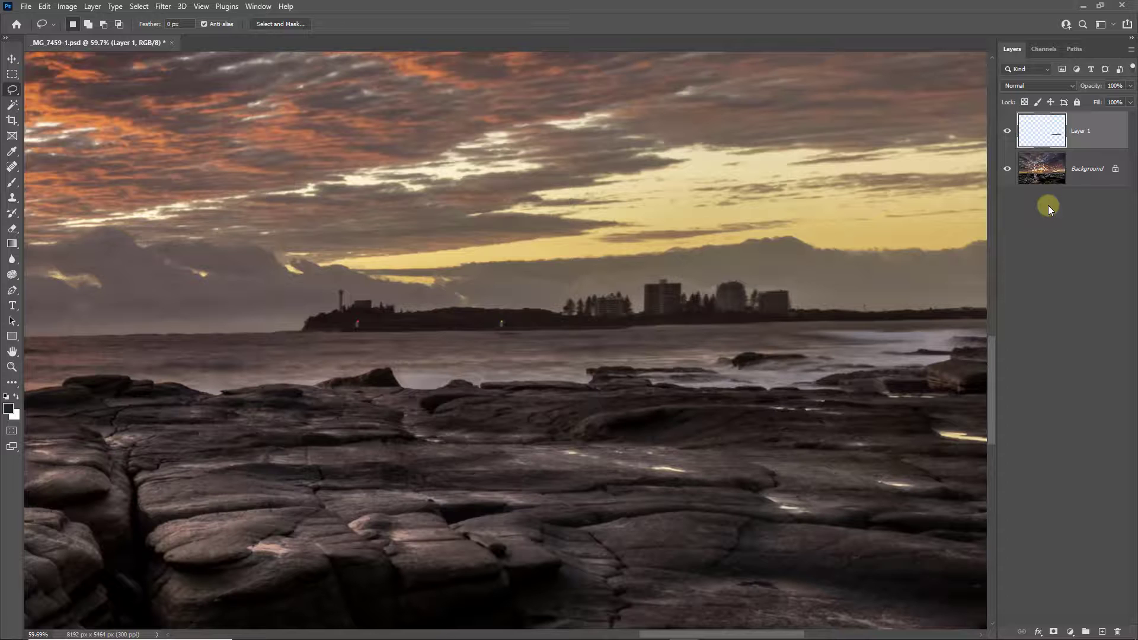
Fit the whole image in view and toggle Layer 1's visibility to compare the headland before and after the correction
{"action": "key", "text": "ctrl+0"}
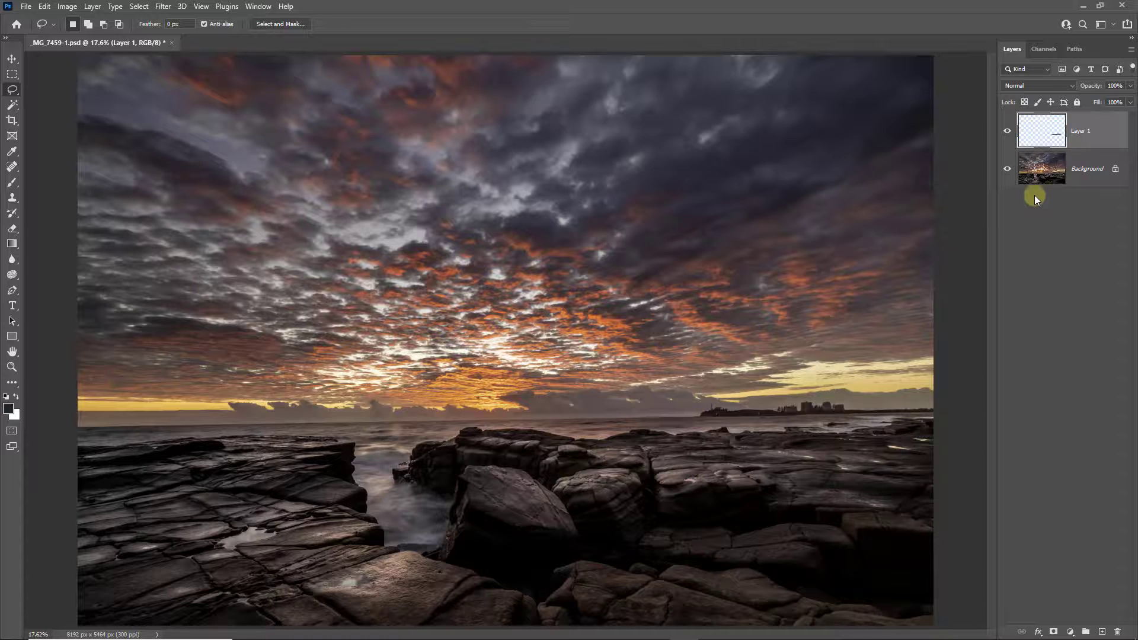
{"action": "left_click", "coordinate": [1010, 134]}
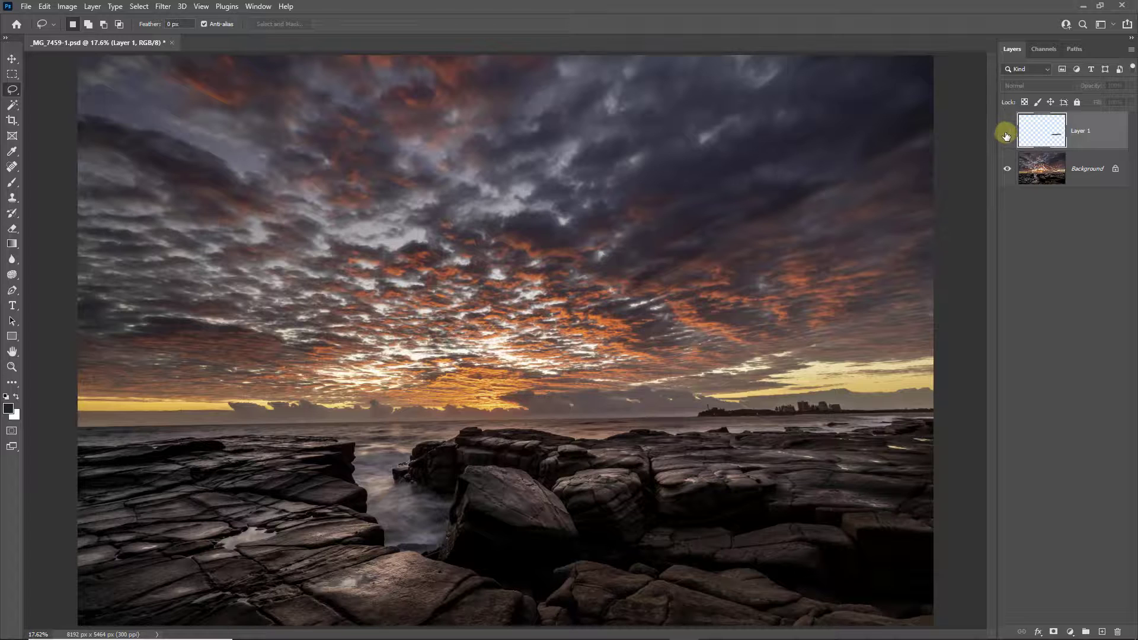
{"action": "left_click", "coordinate": [1006, 135]}
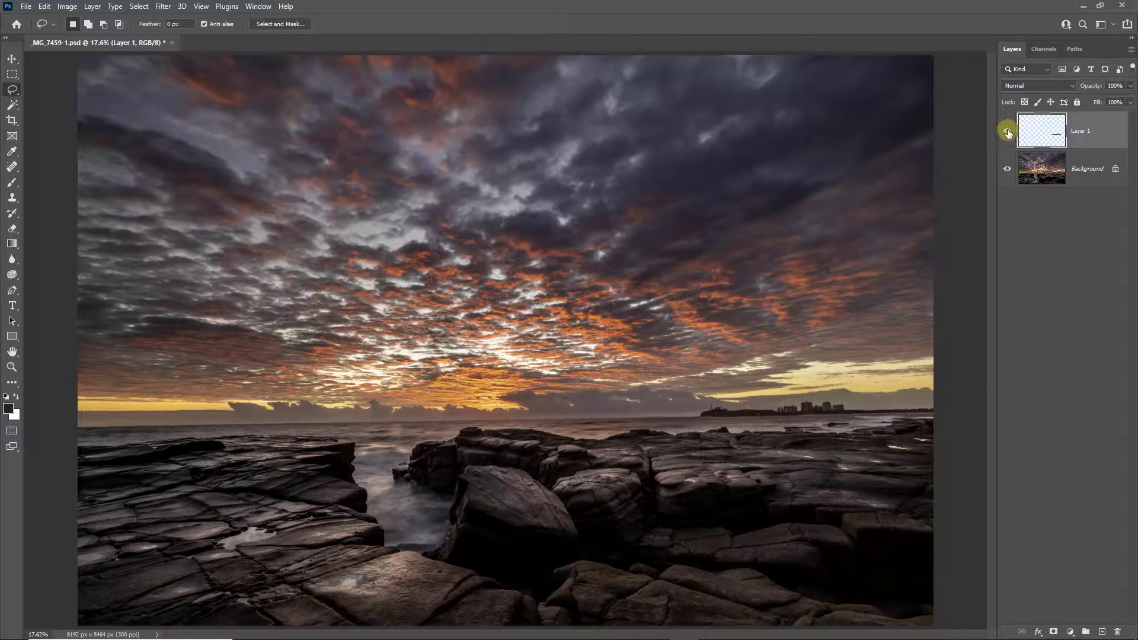
{"action": "left_click", "coordinate": [1008, 135]}
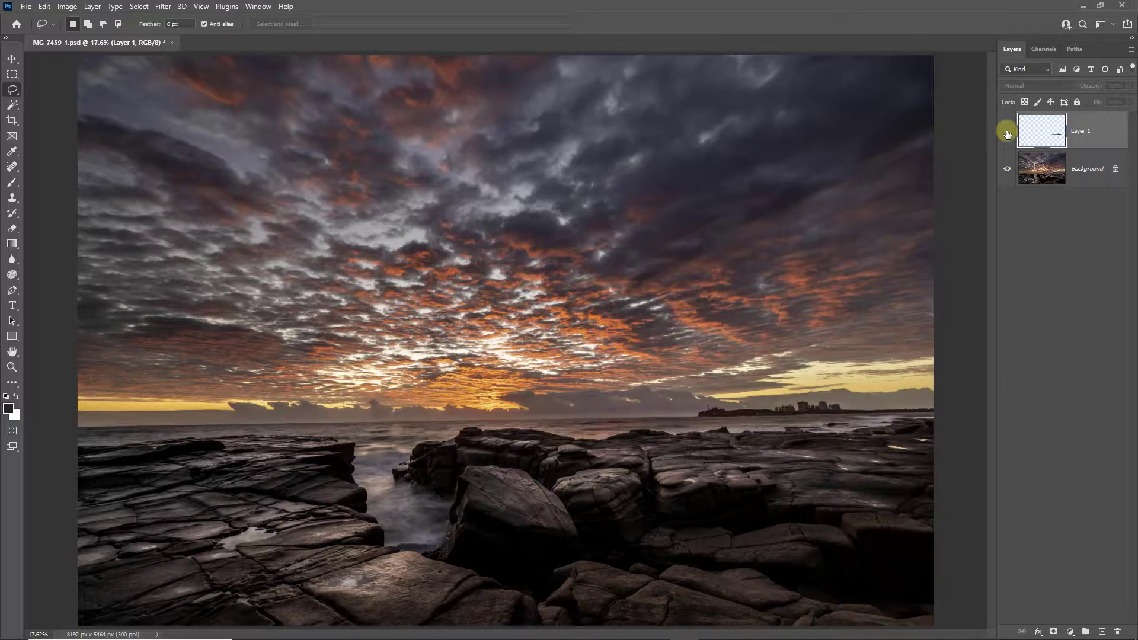
{"action": "left_click", "coordinate": [1007, 133]}
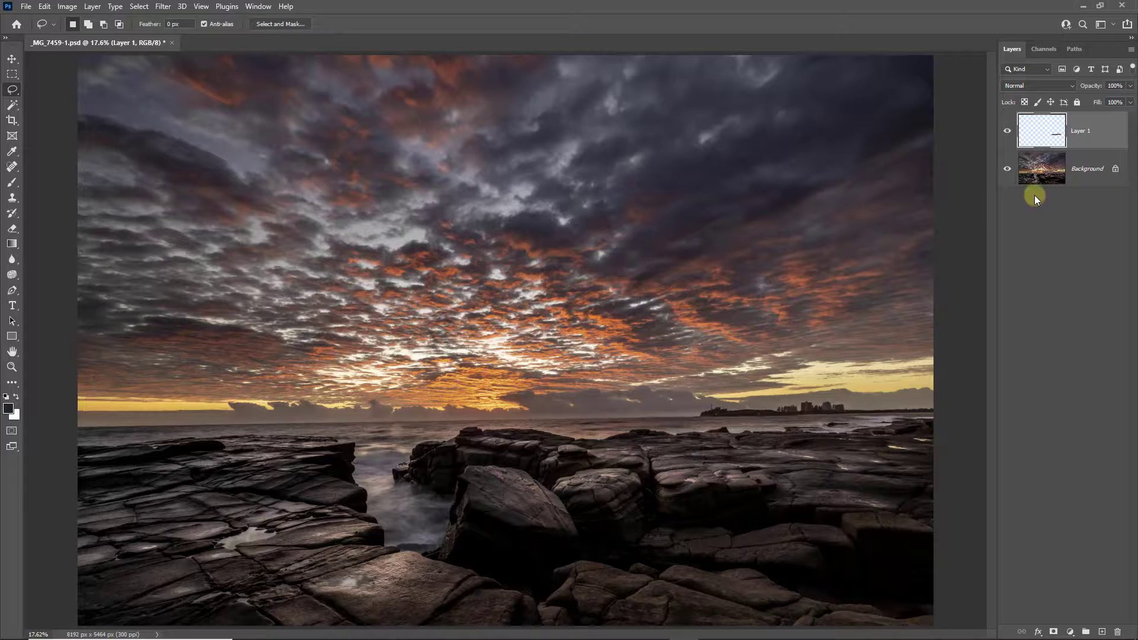